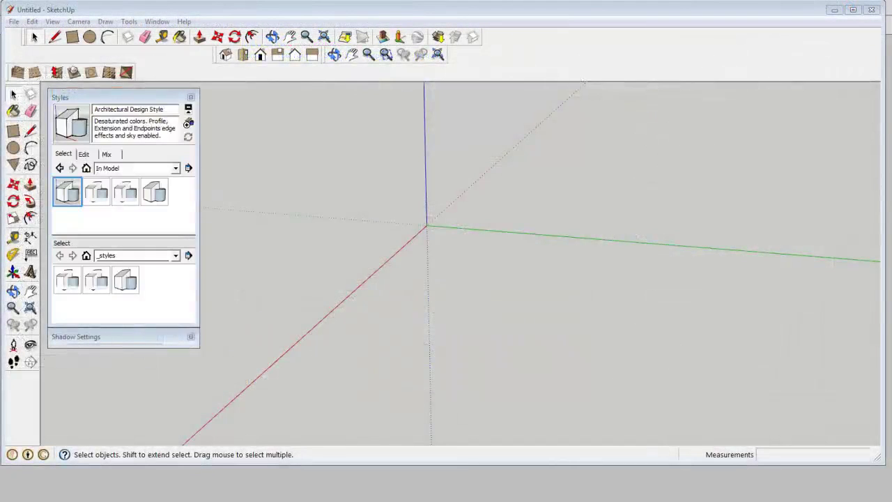
Draw a ground-plane circle about 6' 1 1/2" in radius, centred on the green axis near the origin
left_click(14, 148)
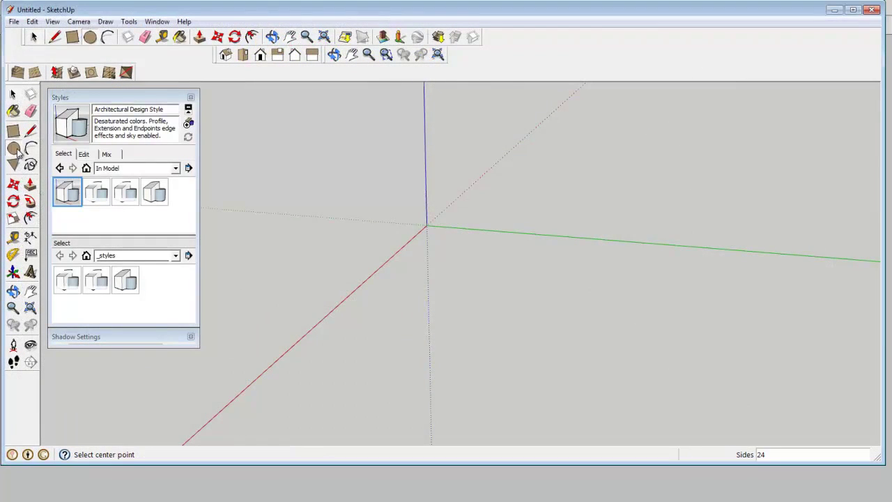
left_click(493, 230)
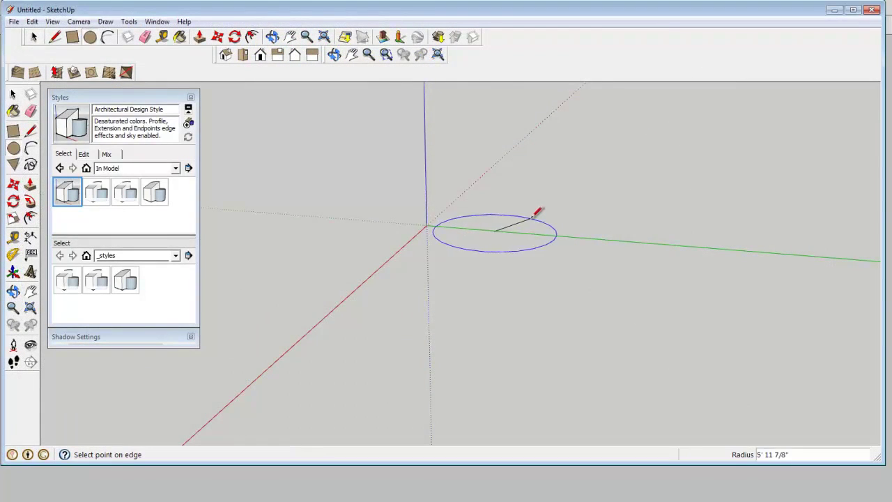
left_click(537, 232)
middle_click_drag(538, 233, 449, 260)
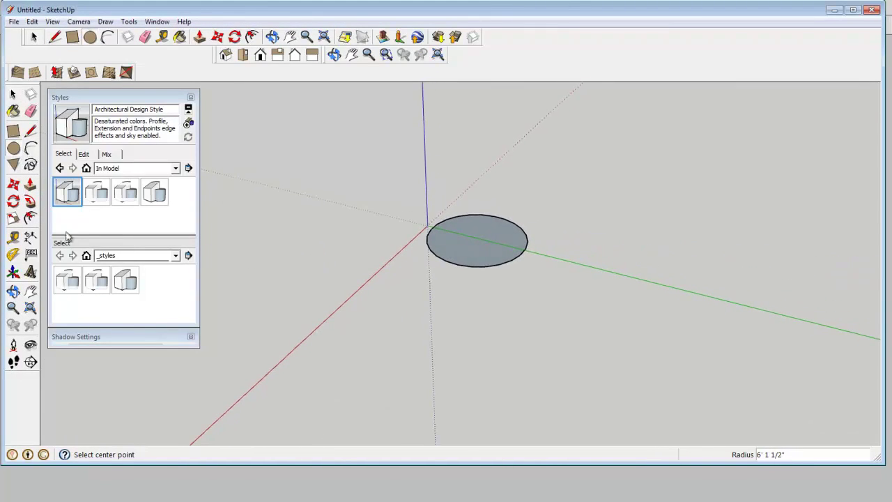
Extrude the circle upward with Push/Pull into a tall cylinder resembling a silo
left_click(30, 186)
middle_click_drag(488, 226, 464, 332)
left_click_drag(464, 332, 465, 190)
middle_click_drag(519, 317, 513, 278)
left_click_drag(481, 183, 485, 145)
scroll(490, 153, "down", 1)
middle_click_drag(499, 413, 501, 374)
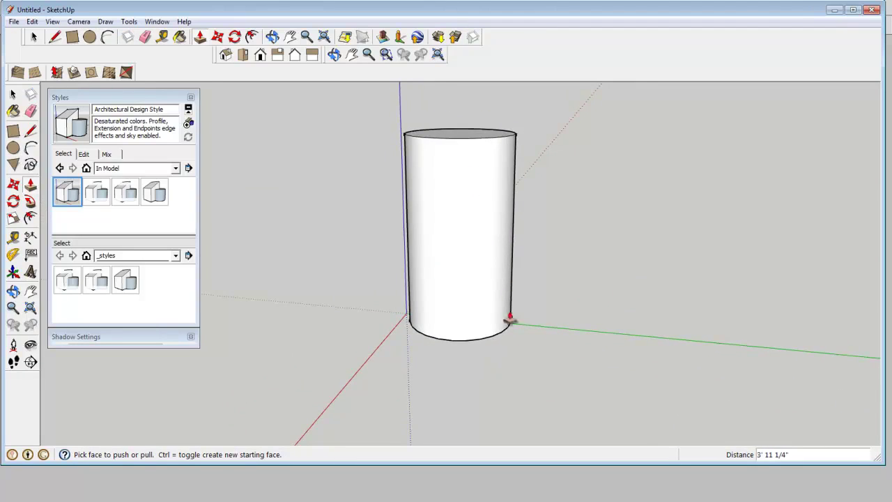
middle_click_drag(506, 301, 510, 339)
left_click_drag(484, 160, 486, 147)
Select the entire cylinder and make it a group
key("space")
middle_click_drag(522, 416, 549, 372)
middle_click_drag(465, 332, 454, 304, "shift")
scroll(454, 306, "down", 4)
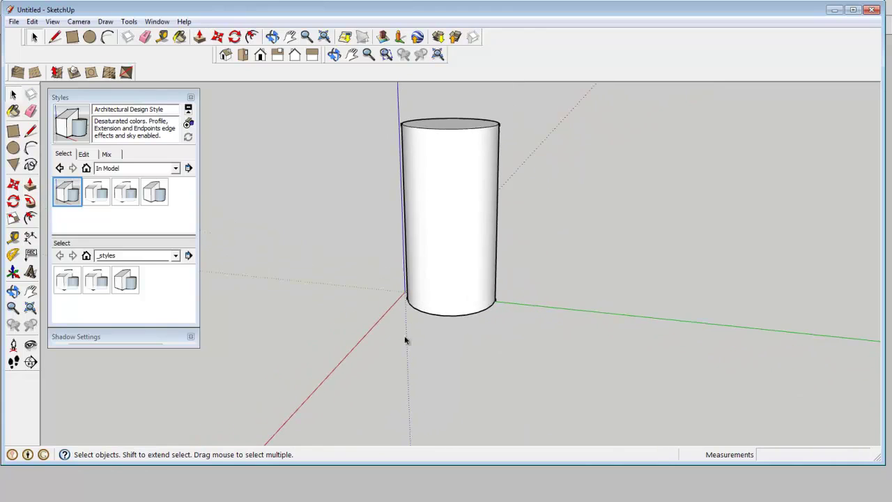
triple_click(480, 256)
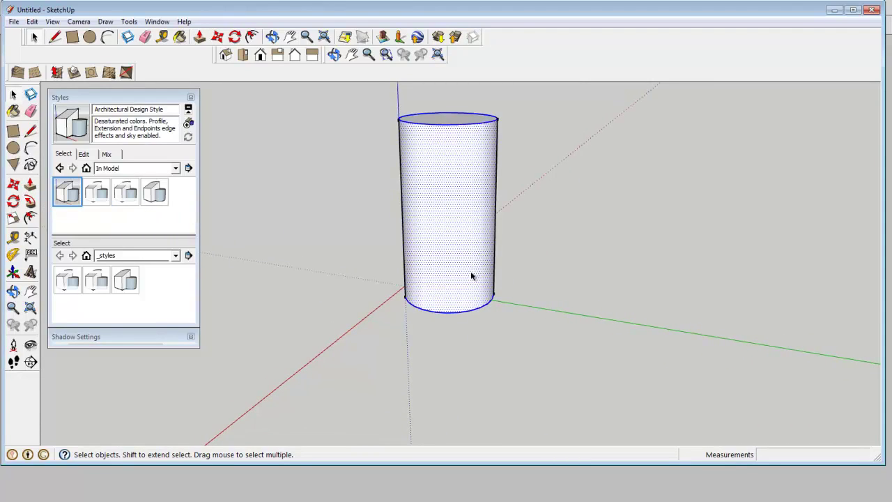
key("ctrl+g")
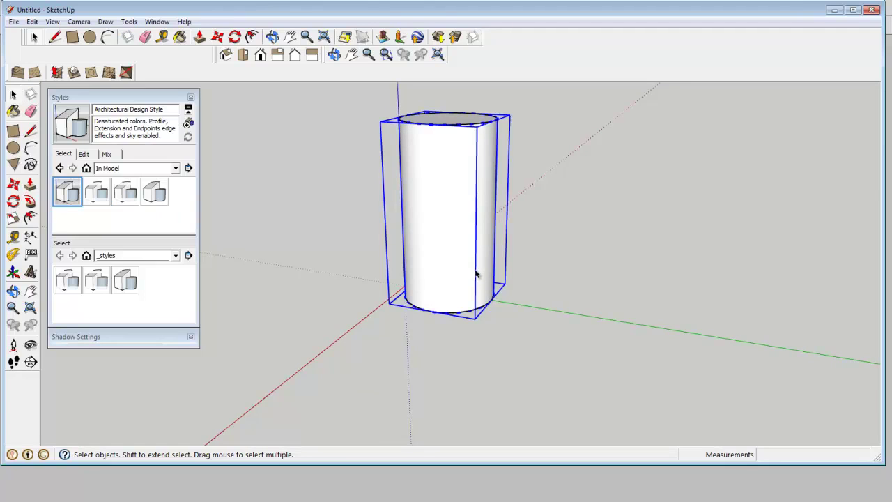
Copy the cylinder group twice along the green axis, roughly 16' apart, to form a row of three
key("m")
left_click(422, 309)
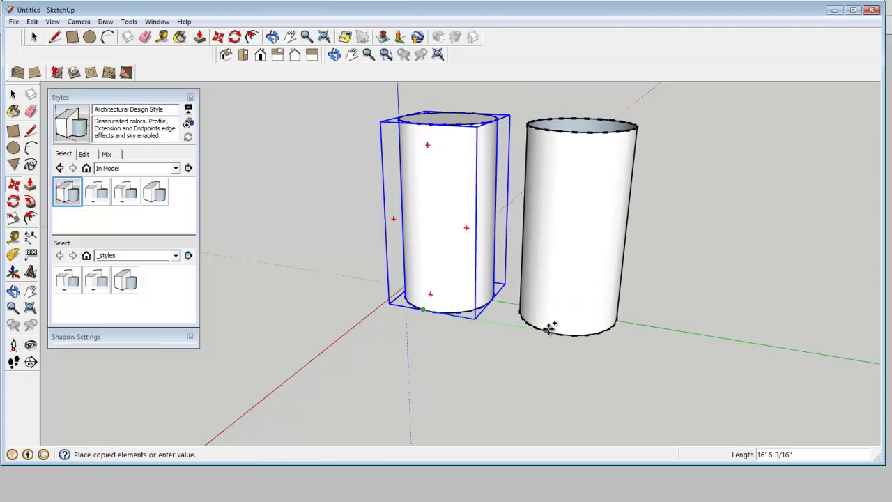
left_click(546, 327)
left_click(561, 335)
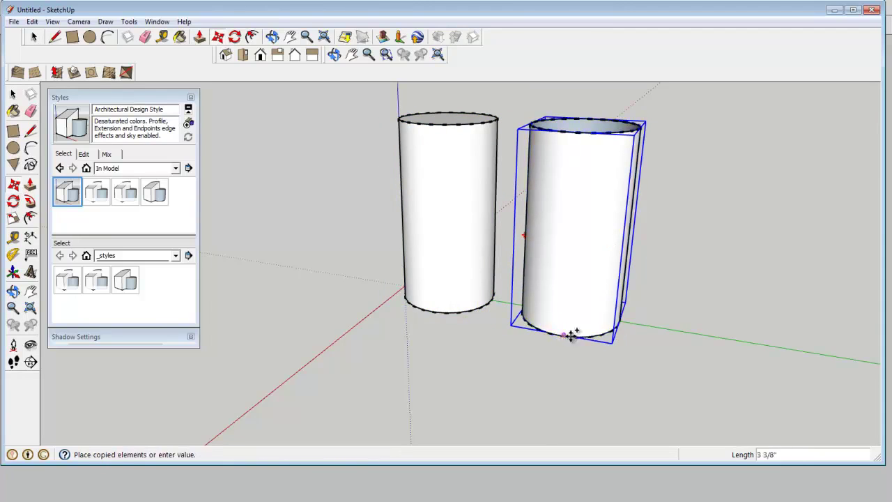
left_click(704, 356)
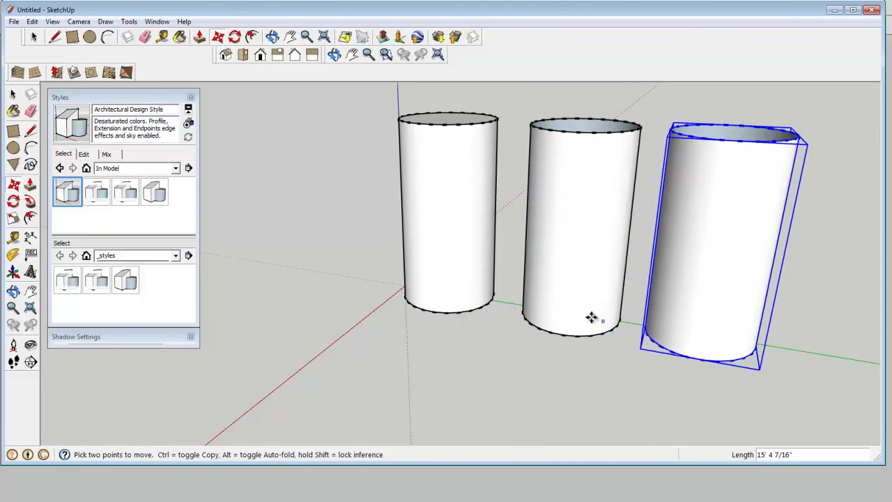
Move the middle and far cylinders closer to the first one to tighten the gaps in the row
key("space")
left_click(555, 301)
key("m")
left_click(561, 335)
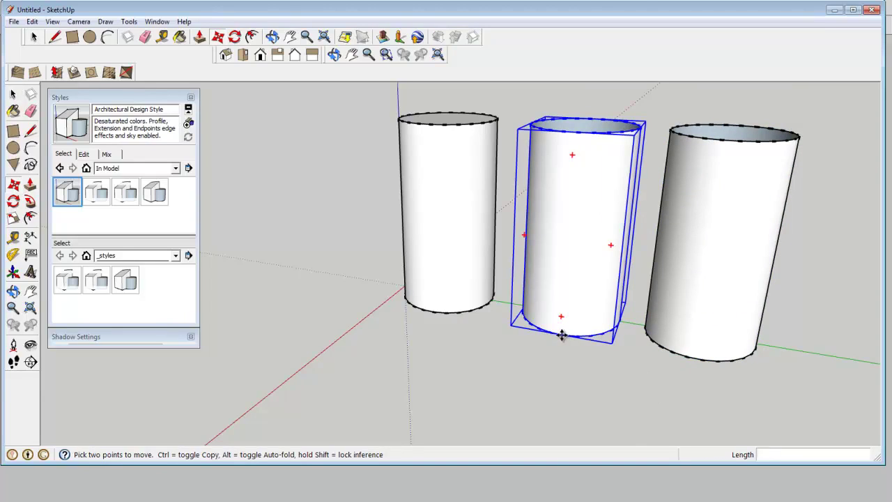
left_click(545, 331)
left_click(680, 339)
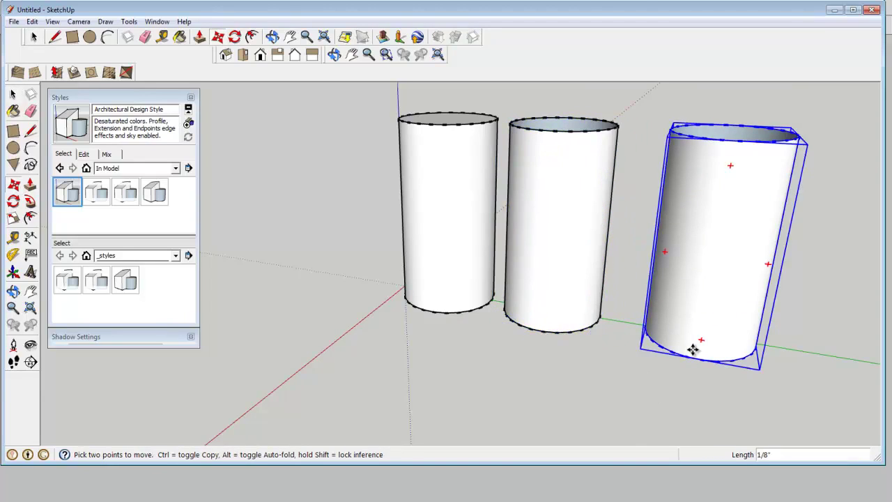
left_click(639, 374)
key("space")
left_click(632, 376)
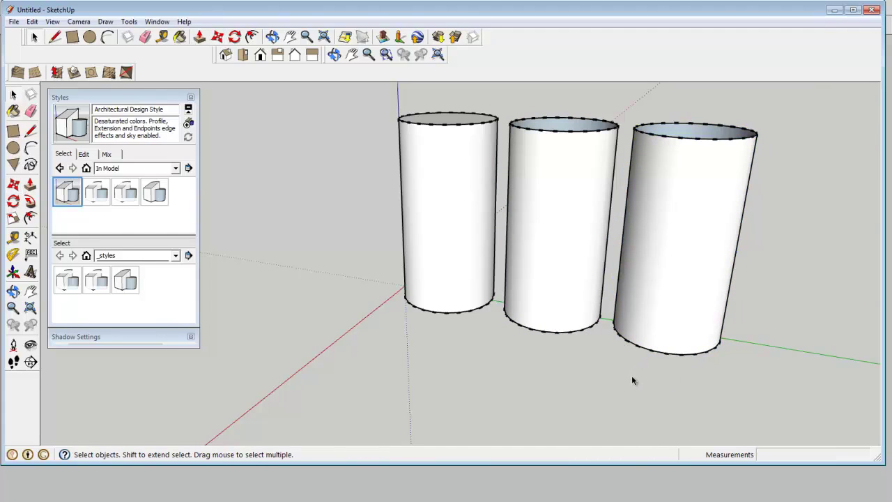
Draw a ground rectangle about 11' 6 5/8" by 20' 11 1/2" from the red axis in front of the cylinders
scroll(617, 387, "up", 3)
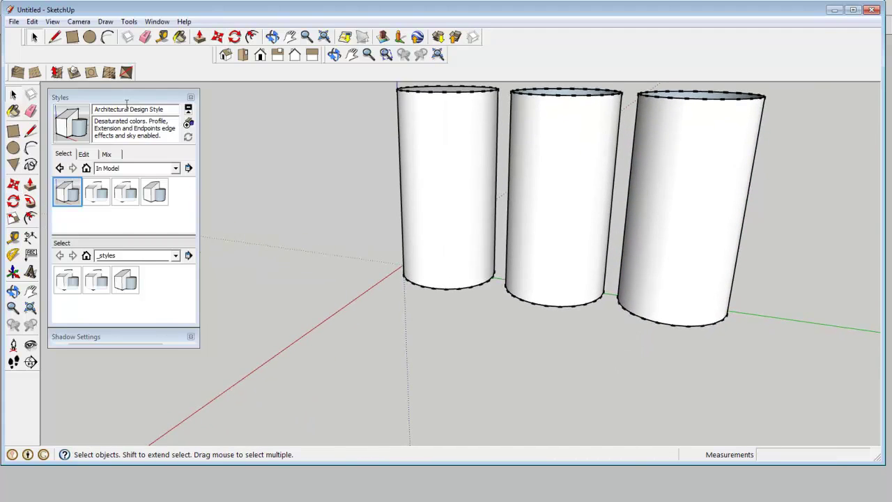
left_click(74, 39)
middle_click_drag(79, 47, 446, 293)
left_click(374, 229)
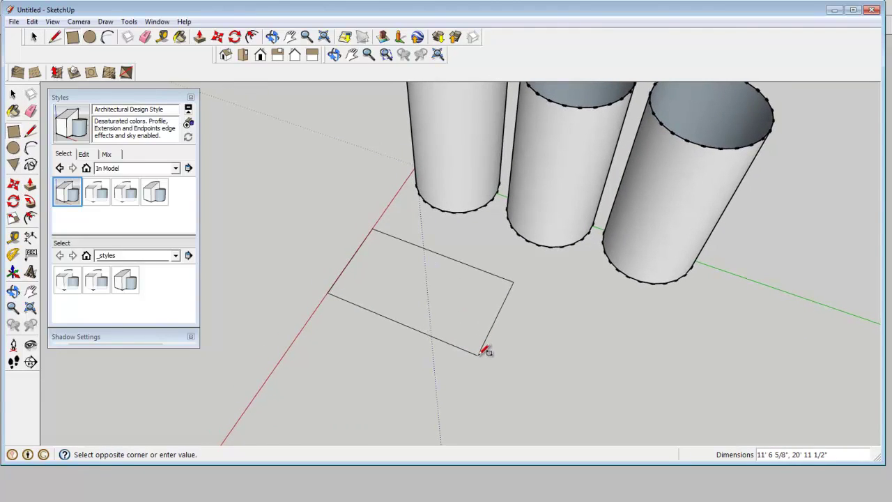
left_click(480, 355)
scroll(480, 352, "up", 1)
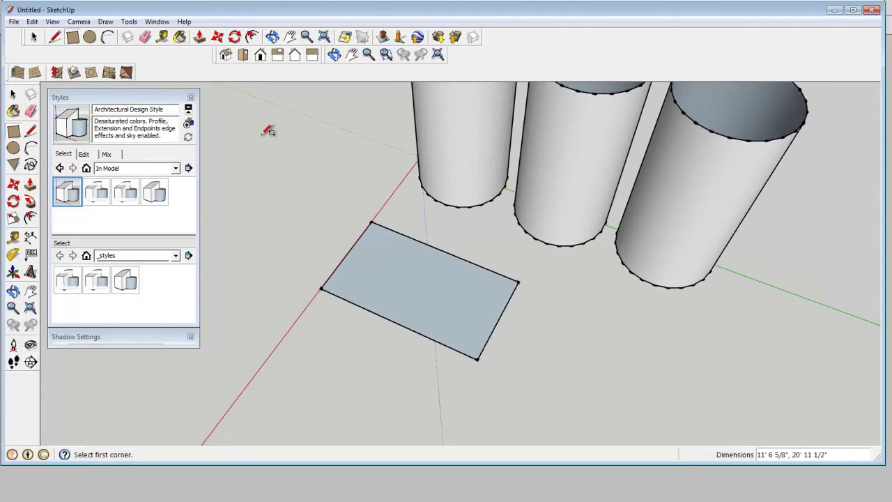
Extrude the rectangle upward about 8' 6" into a box
key("p")
left_click(470, 325)
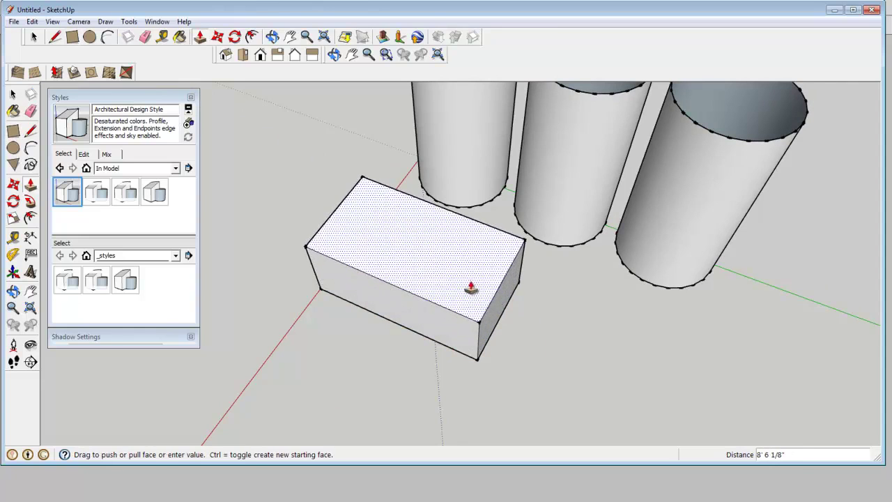
left_click(469, 287)
Push/Pull a face of the box by about 1' 7" to refine its proportions
middle_click_drag(502, 358, 341, 386)
left_click_drag(341, 387, 322, 385)
middle_click_drag(321, 383, 514, 299)
left_click_drag(486, 308, 444, 301)
middle_click_drag(444, 301, 485, 305)
left_click(488, 296)
left_click_drag(485, 305, 471, 299)
Draw a narrow horizontal strip about 1' 2 7/8" by 10' 6 7/16" across the box's end face
middle_click_drag(473, 347, 511, 330)
left_click_drag(454, 245, 454, 253)
middle_click_drag(438, 279, 483, 296)
left_click_drag(418, 226, 418, 215)
middle_click_drag(425, 252, 462, 279)
scroll(460, 279, "up", 3)
key("r")
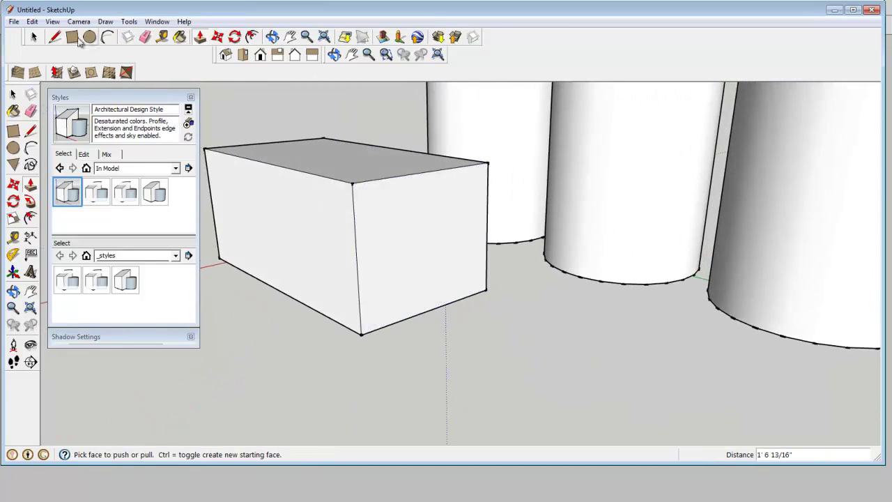
left_click(363, 235)
left_click(489, 221)
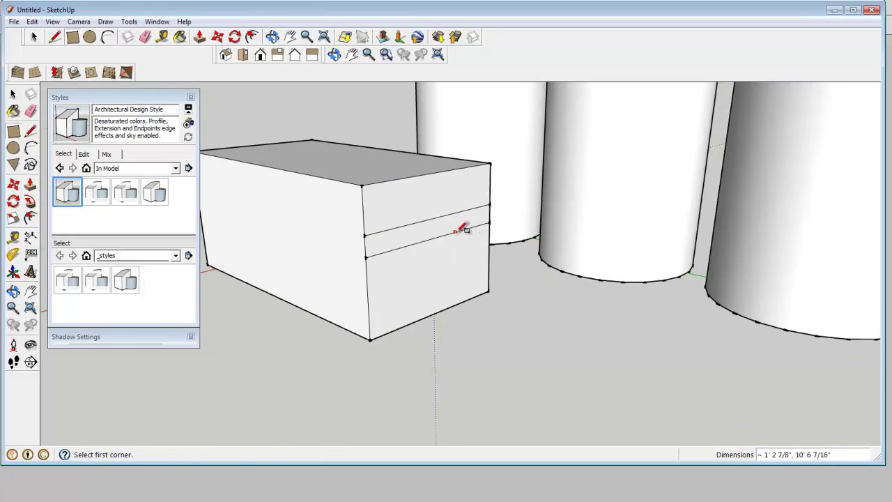
Pull the strip outward from the box's end face to form a thin projecting canopy
key("p")
left_click_drag(458, 233, 538, 247)
middle_click_drag(457, 268, 472, 236)
left_click_drag(473, 235, 470, 245)
middle_click_drag(471, 301, 478, 279)
left_click_drag(478, 196, 480, 189)
middle_click_drag(481, 190, 525, 357)
scroll(538, 341, "down", 3)
scroll(526, 357, "up", 1)
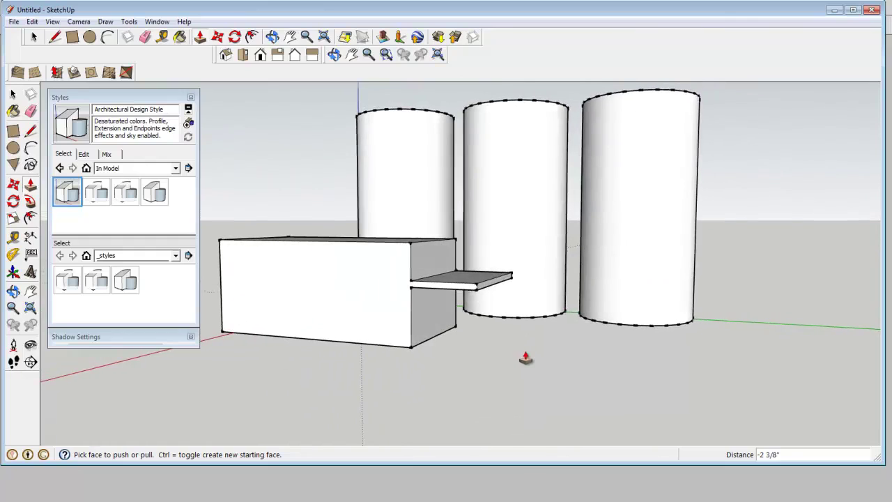
key("space")
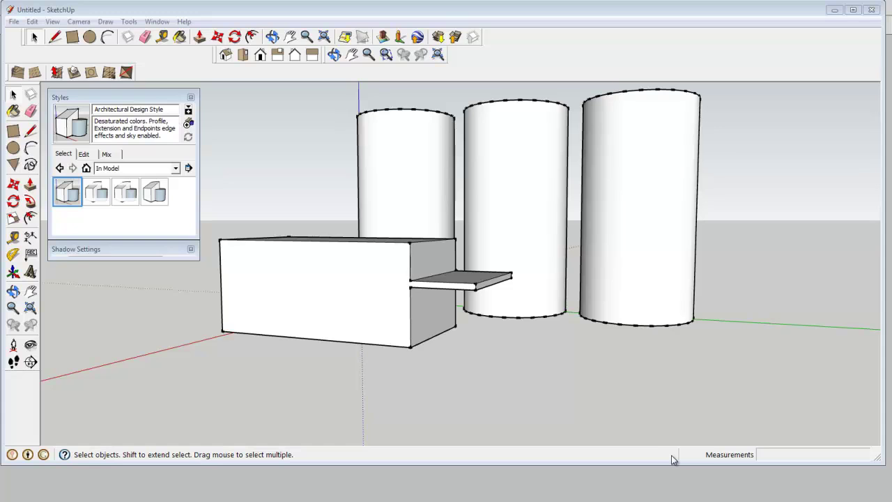
Apply the composing_16::9:stretch style and fit the farm model inside its widescreen frame
middle_click_drag(631, 390, 620, 372)
middle_click_drag(535, 395, 556, 380)
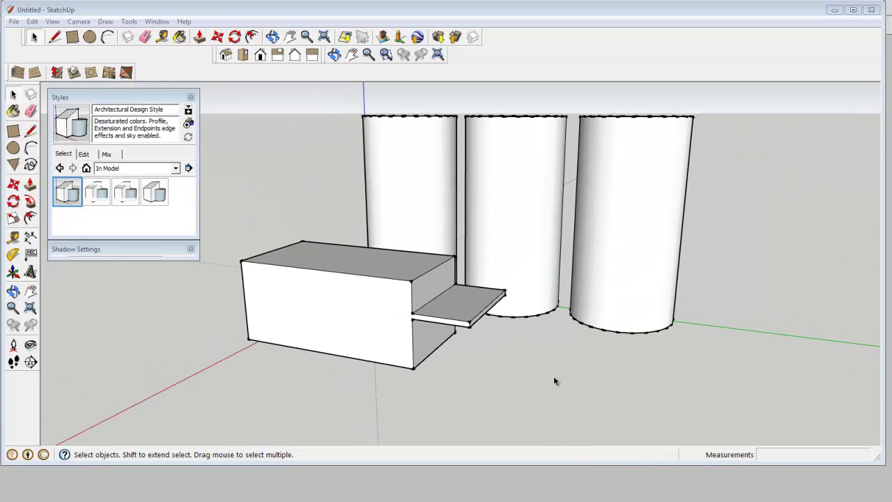
left_click(102, 193)
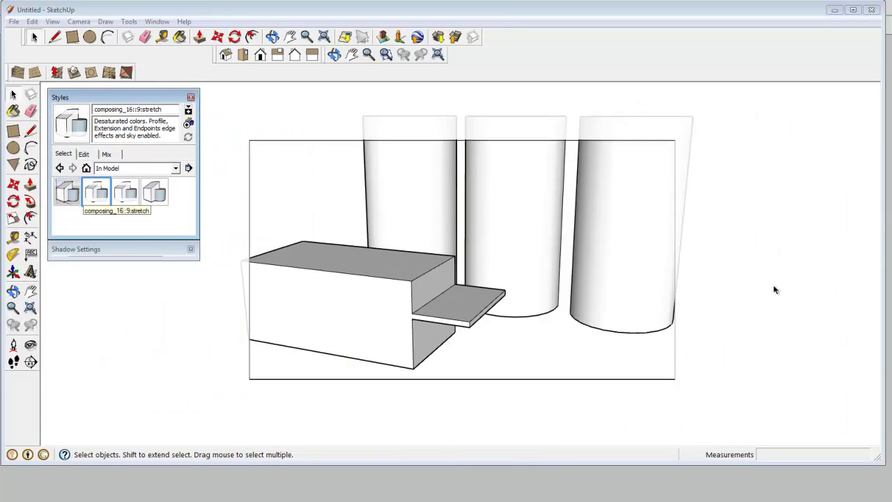
middle_click_drag(757, 297, 745, 308)
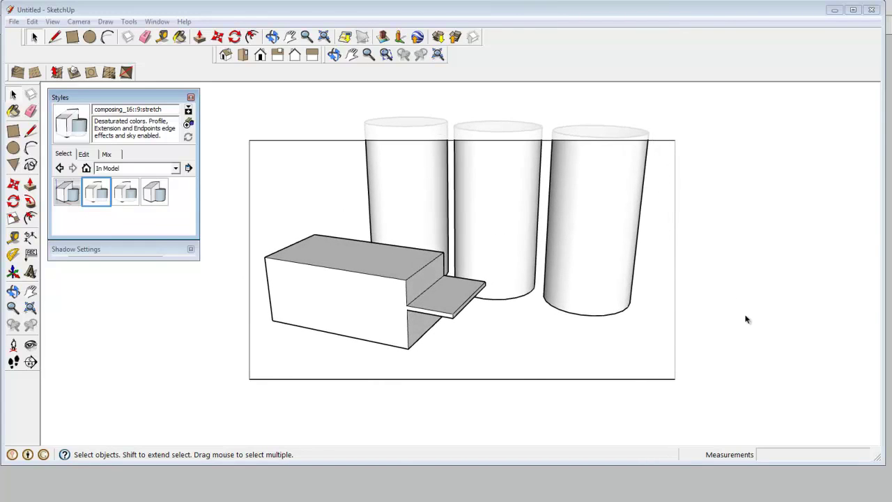
Turn on shadows and adjust the sun's time of day while composing the farm view within the frame
left_click(137, 249)
left_click(59, 262)
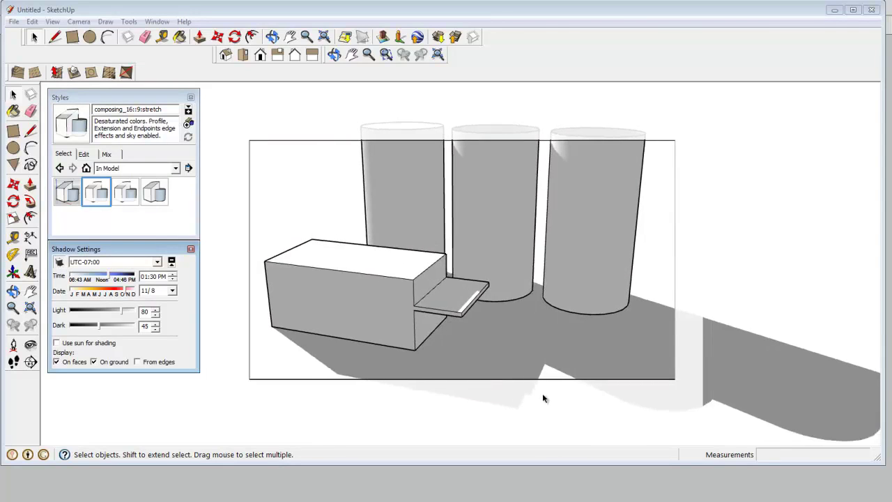
middle_click_drag(541, 397, 525, 375)
scroll(525, 377, "down", 2)
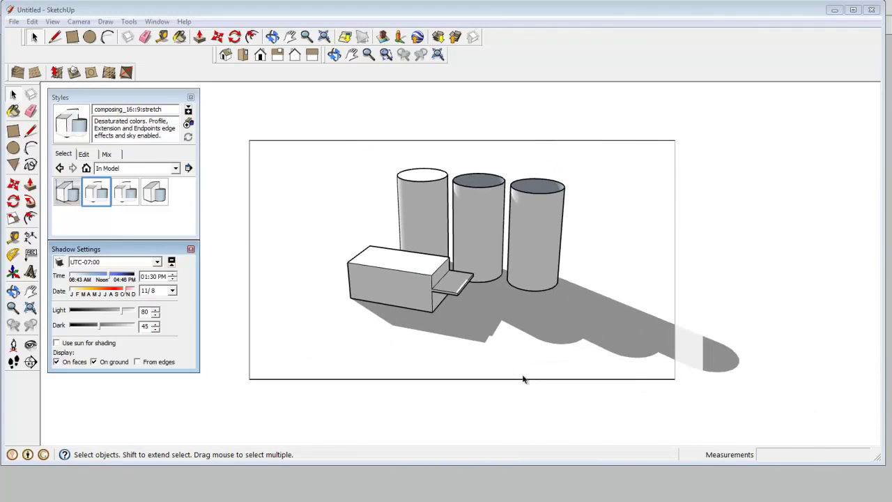
left_click_drag(107, 273, 115, 291)
middle_click_drag(422, 392, 414, 381)
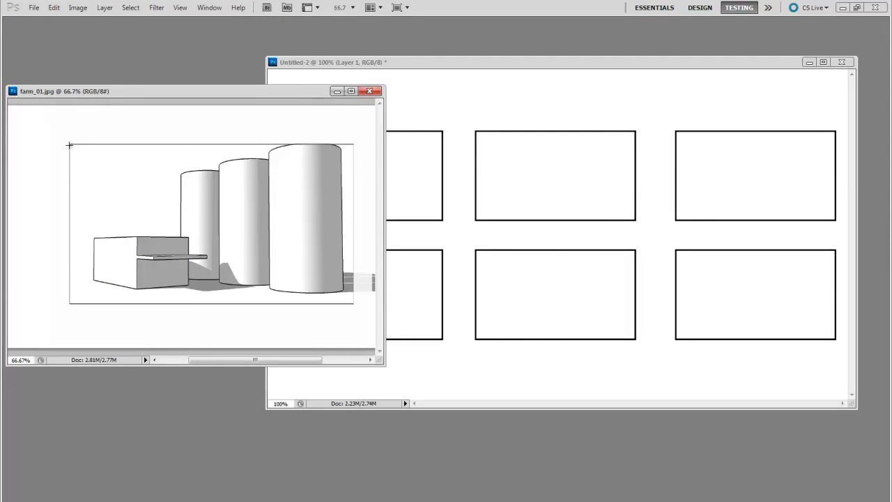
In Photoshop, copy the framed view from farm_01.jpg and paste it on a new layer below Layer 1 in Untitled-2
left_click_drag(350, 295, 353, 303)
left_click(474, 72)
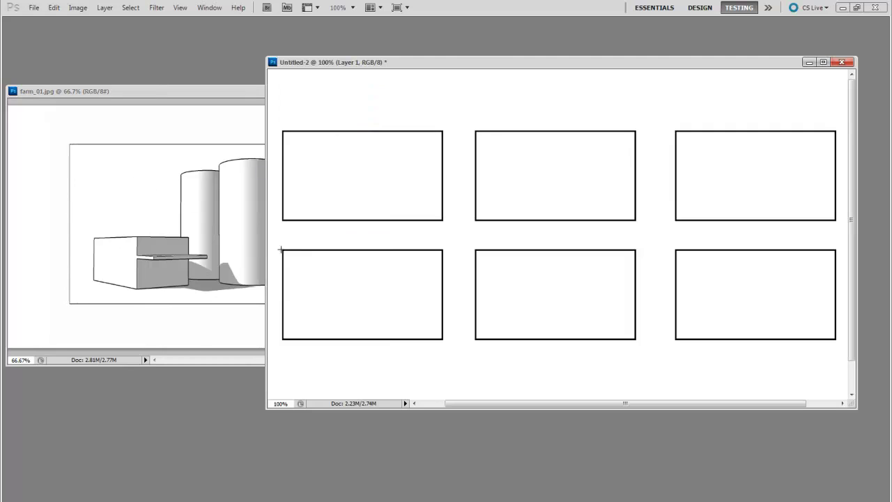
key("Tab")
left_click(125, 358, "ctrl")
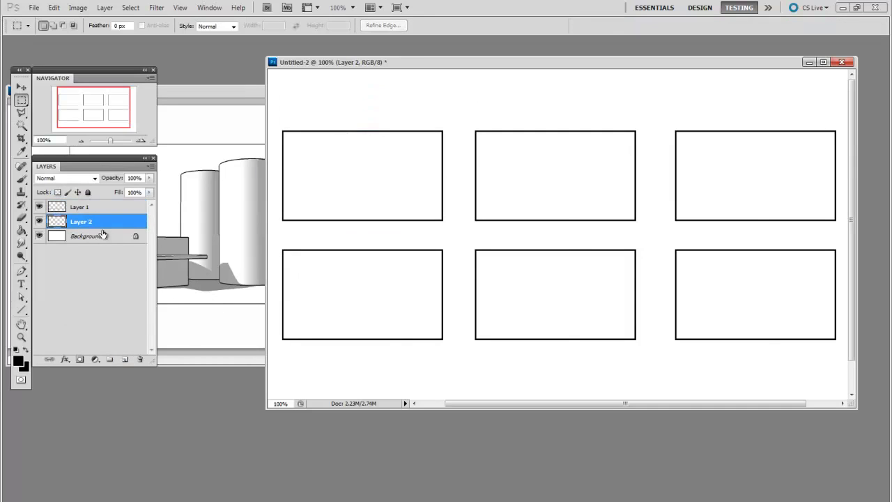
key("ctrl+v")
Scale down the pasted farm image and position it over the first frame of the upper row
key("v")
left_click_drag(671, 318, 659, 303)
key("ctrl+t")
left_click_drag(759, 338, 510, 205, "shift")
left_click_drag(453, 181, 404, 204)
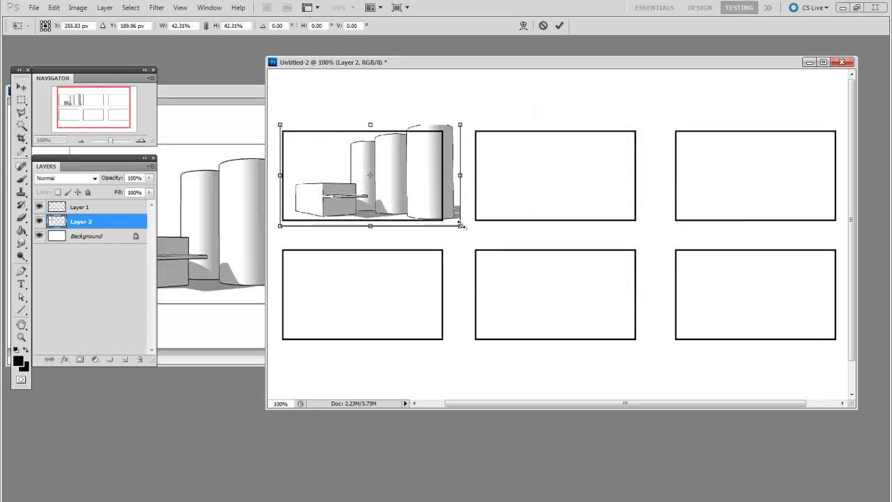
mouse_move(463, 223)
left_mouse_down("shift")
mouse_move(442, 215)
mouse_move(451, 225)
left_mouse_up("shift")
key("Return")
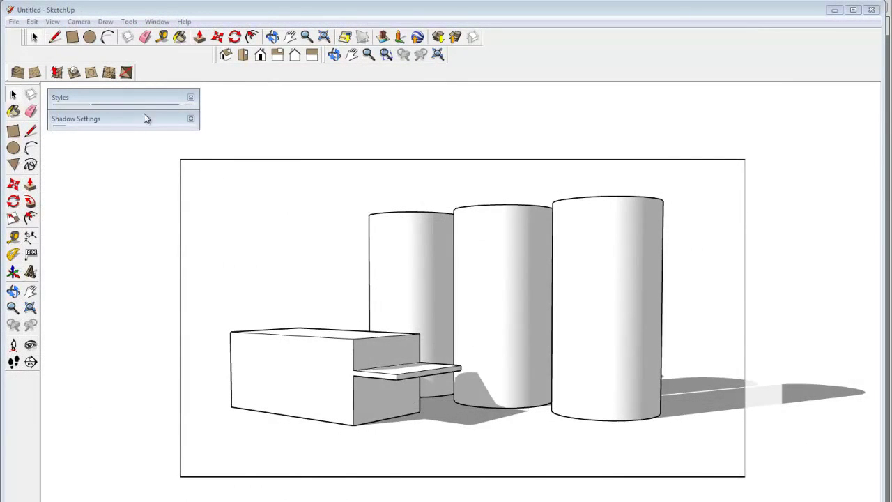
Switch back to SketchUp and change the shadow time to relight the farm from a new camera angle
left_click(145, 119)
left_click_drag(110, 167, 121, 135)
middle_click_drag(618, 362, 551, 436)
Adjust the camera's field of view and reframe the farm for a more dramatic perspective
left_click(80, 23)
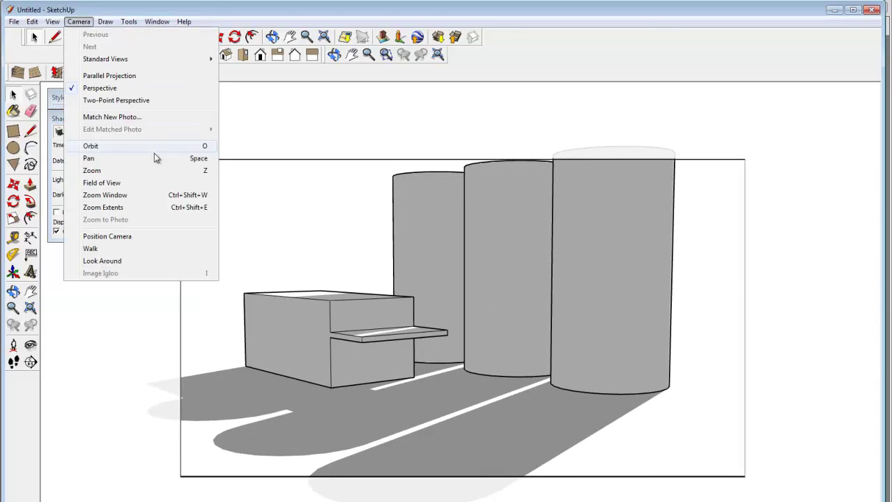
left_click(165, 182)
left_click_drag(590, 337, 604, 411)
left_click_drag(589, 225, 439, 304)
Shift the shadow time for the close-up composition and collapse the shadow settings
left_click_drag(116, 150, 106, 147)
middle_click_drag(488, 348, 535, 400)
left_click(115, 118)
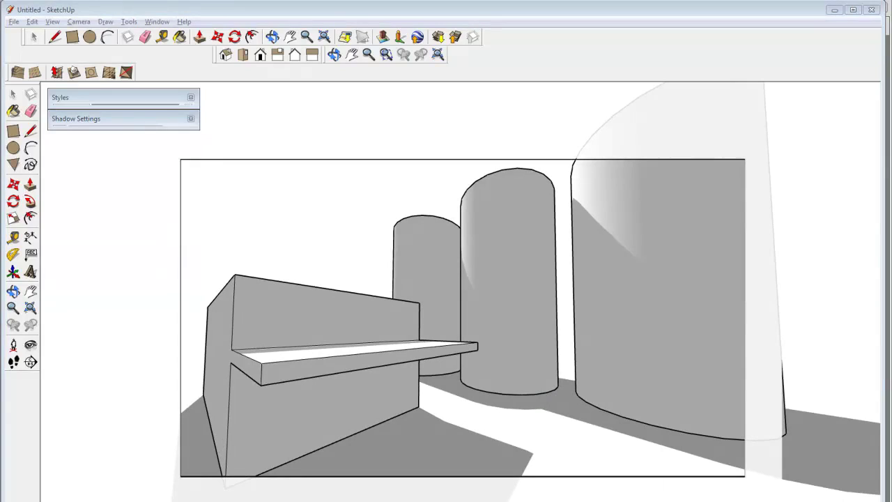
Examine the whole farm model from a high viewpoint at different distances for another composition
scroll(616, 368, "down", 5)
middle_click_drag(569, 367, 546, 373)
scroll(553, 370, "up", 2)
scroll(553, 370, "down", 4)
scroll(546, 373, "up", 6)
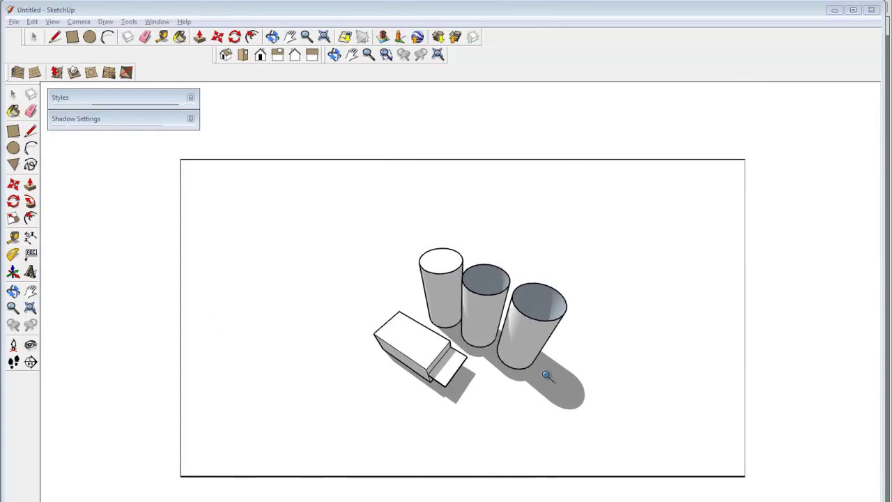
scroll(546, 378, "down", 6)
scroll(546, 378, "up", 5)
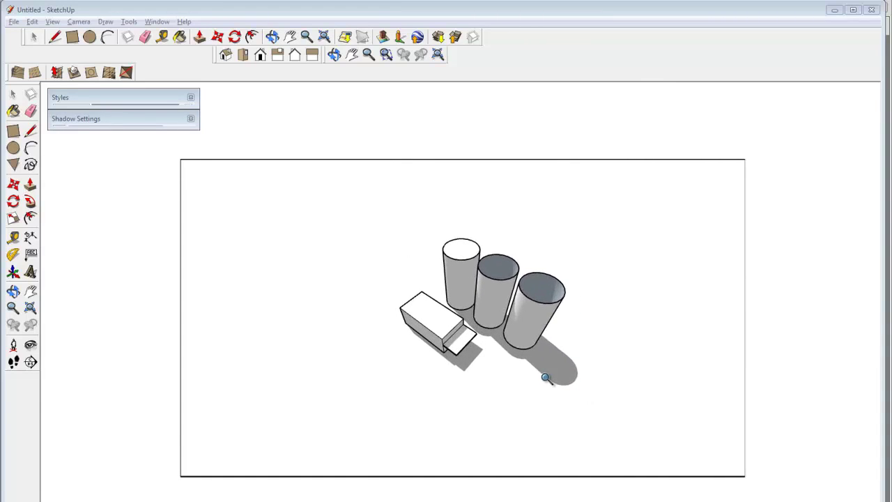
scroll(547, 378, "up", 4)
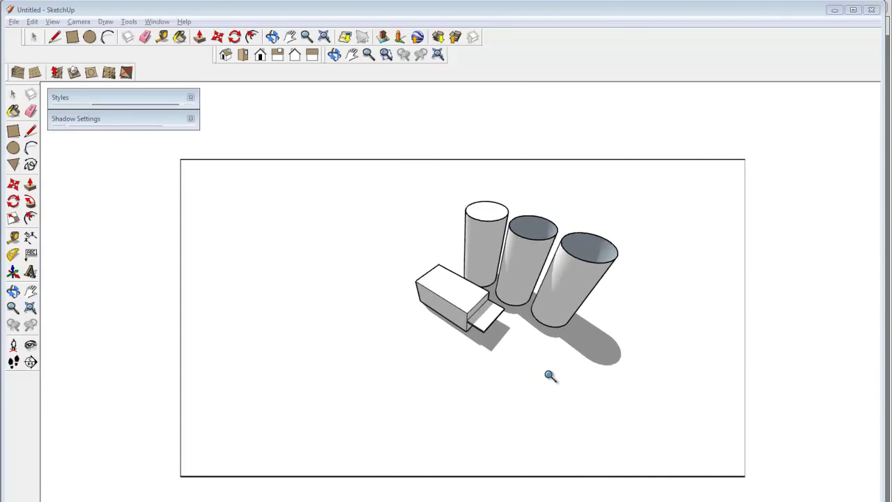